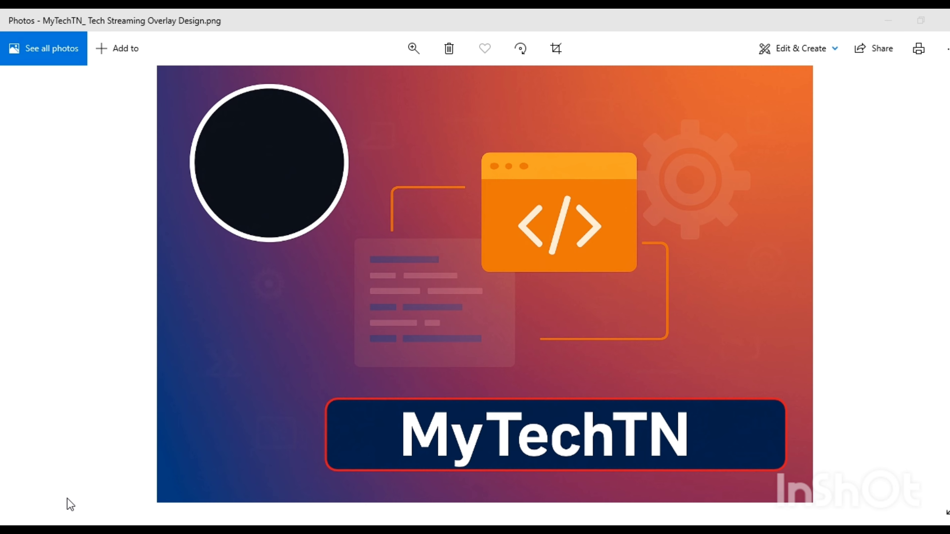
left_click(597, 350)
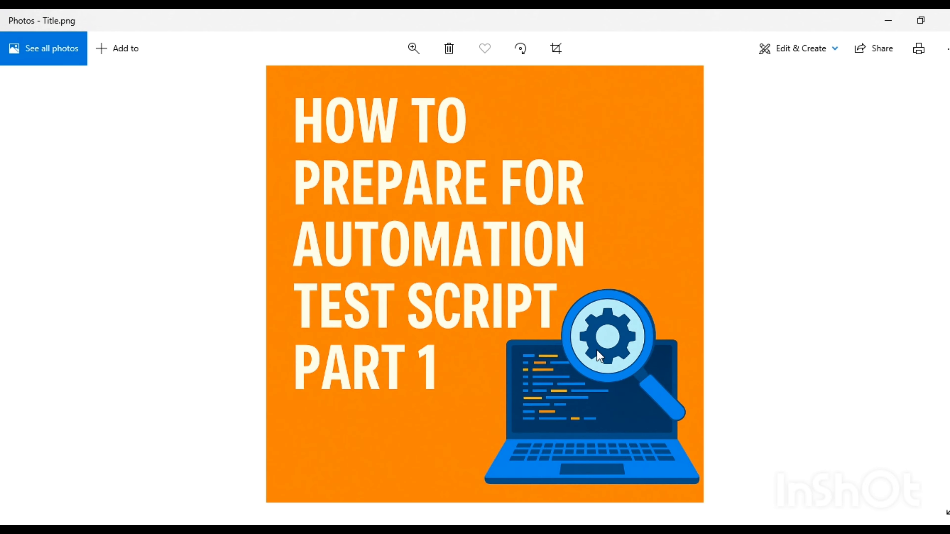
left_click(718, 352)
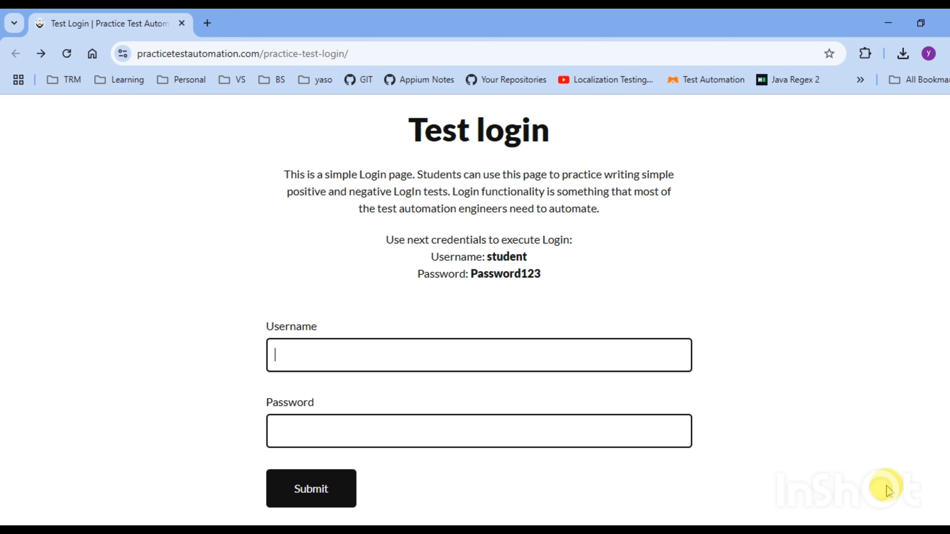
- Copy the sample username "student" from the Test login page into the Username field
double_click(501, 256)
key("ctrl+c")
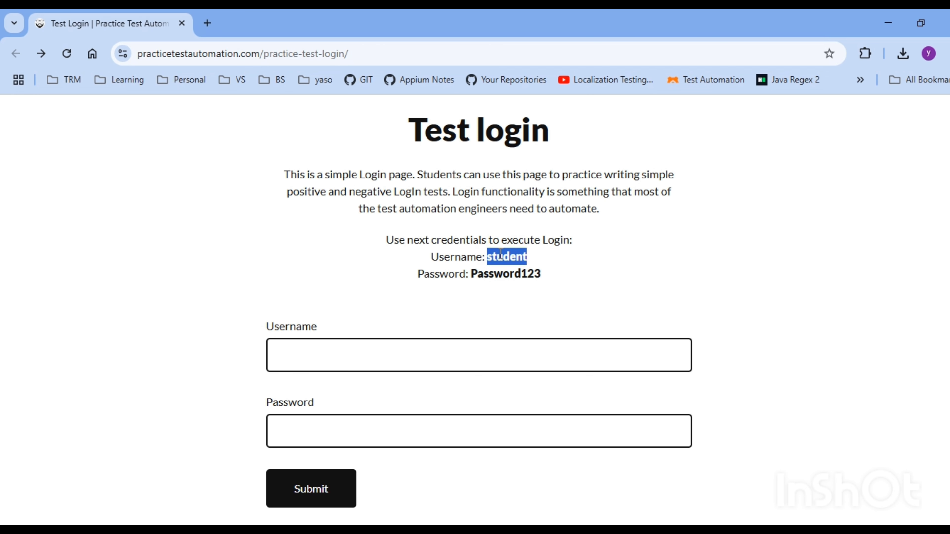
left_click(407, 355)
key("ctrl+v")
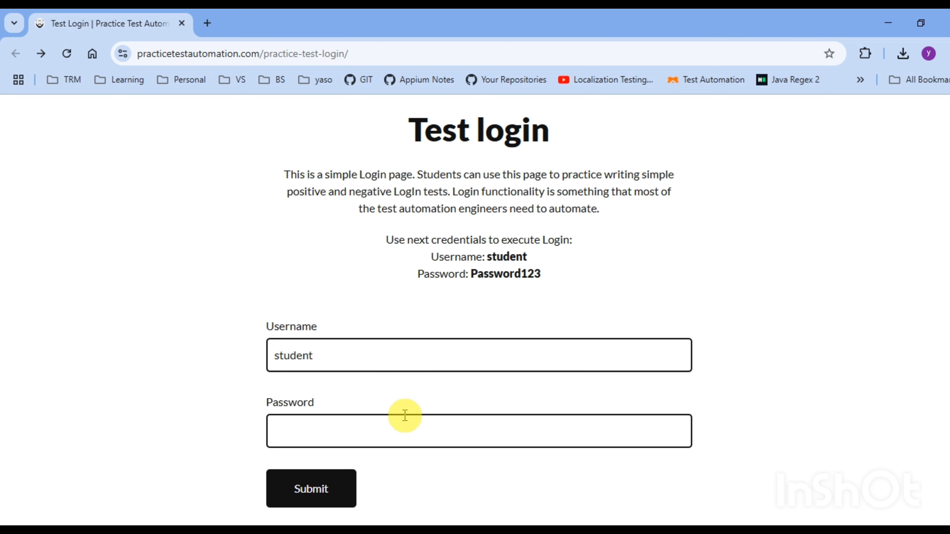
- Copy the sample password from the page into the Password field and submit the login form
double_click(480, 273)
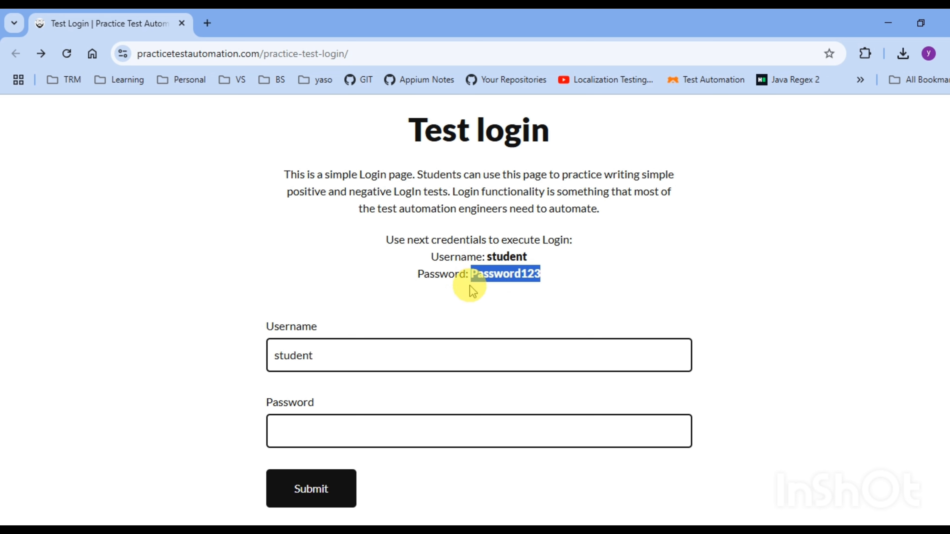
left_click(396, 424)
key("ctrl+v")
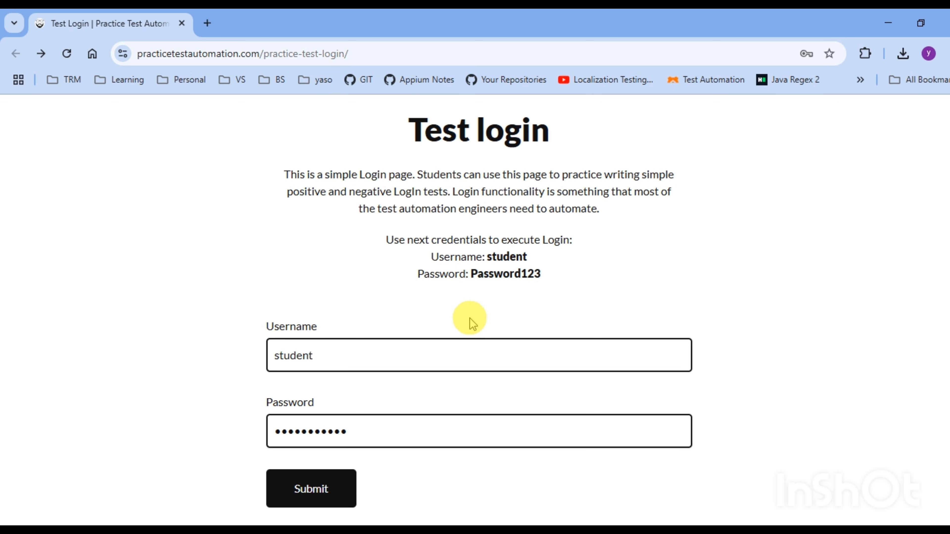
left_click(312, 490)
left_click(310, 489)
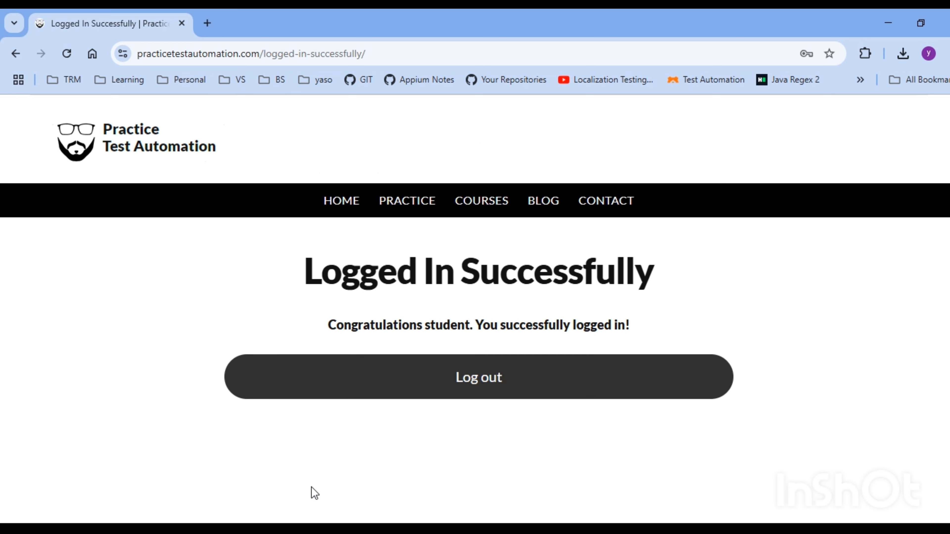
left_click(311, 472)
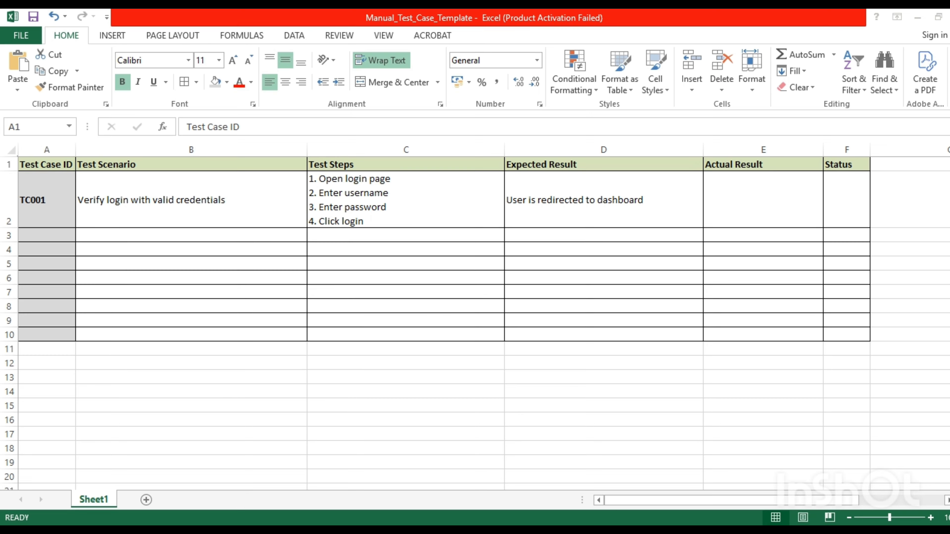
- Review test case TC001 in the Excel manual test case template, from its ID through the Actual Result and Status cells
left_click(51, 201)
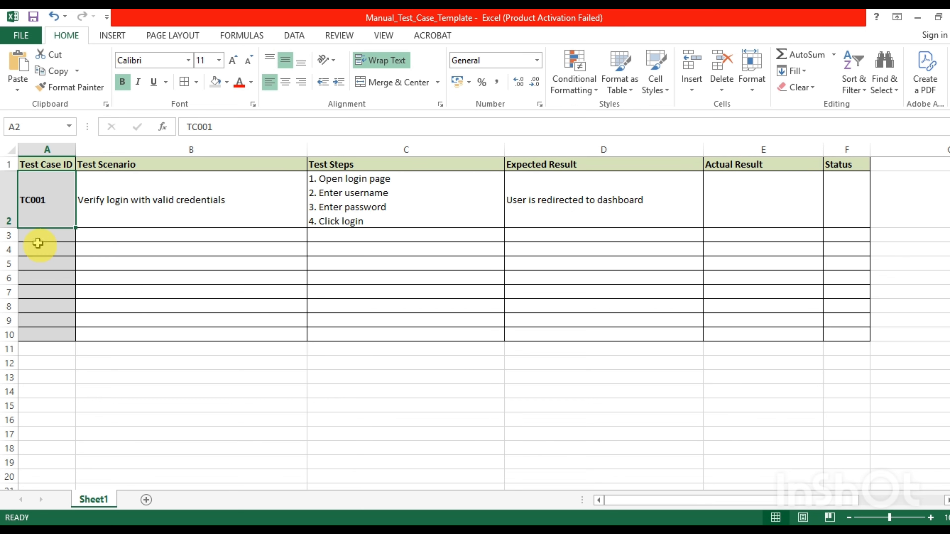
left_click_drag(51, 203, 568, 187)
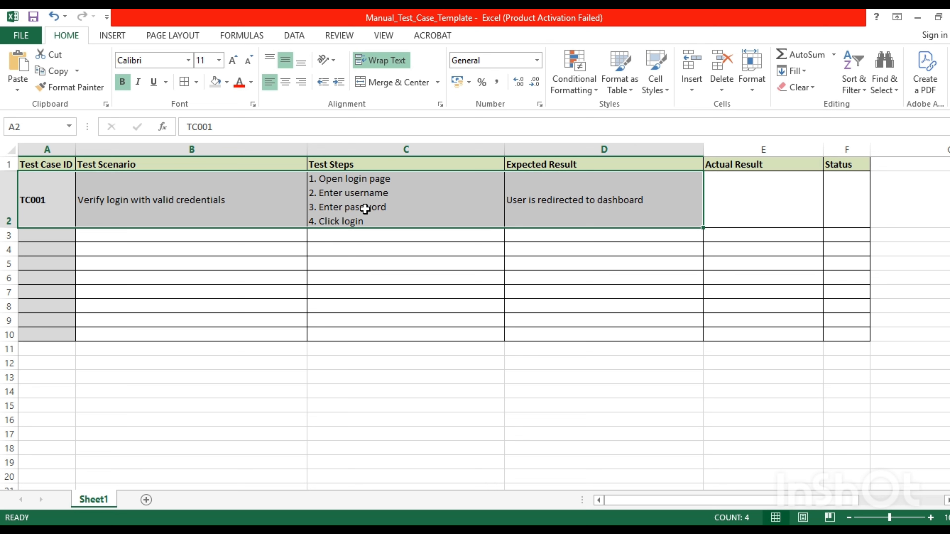
left_click_drag(365, 209, 509, 206)
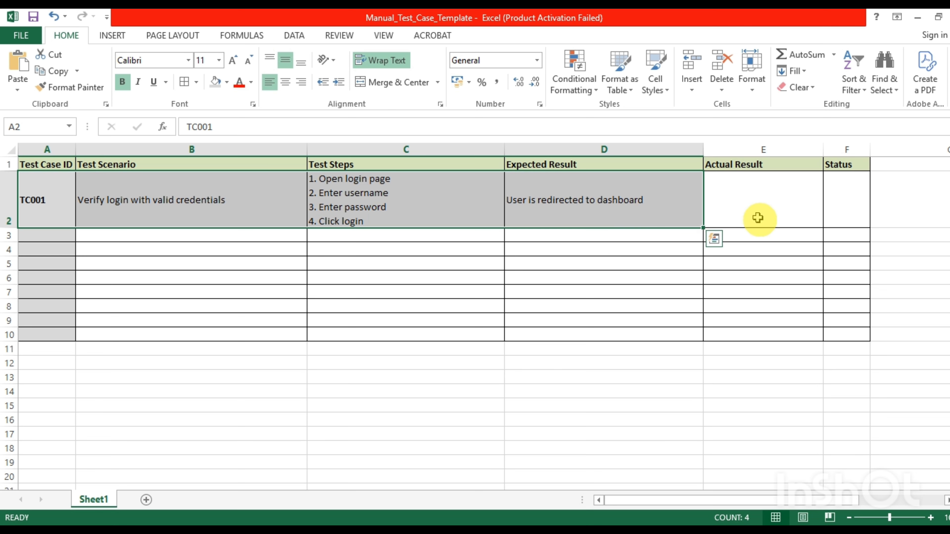
left_click(744, 199)
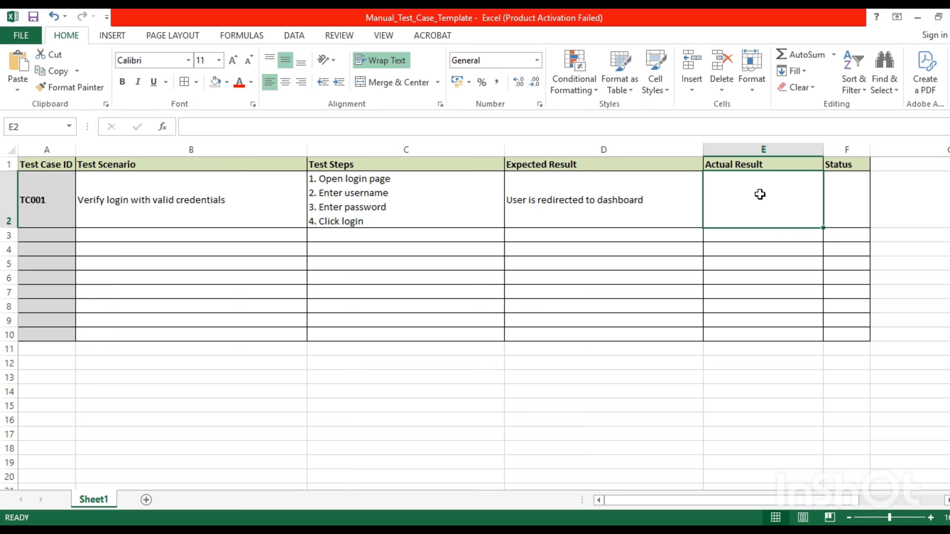
left_click(830, 201)
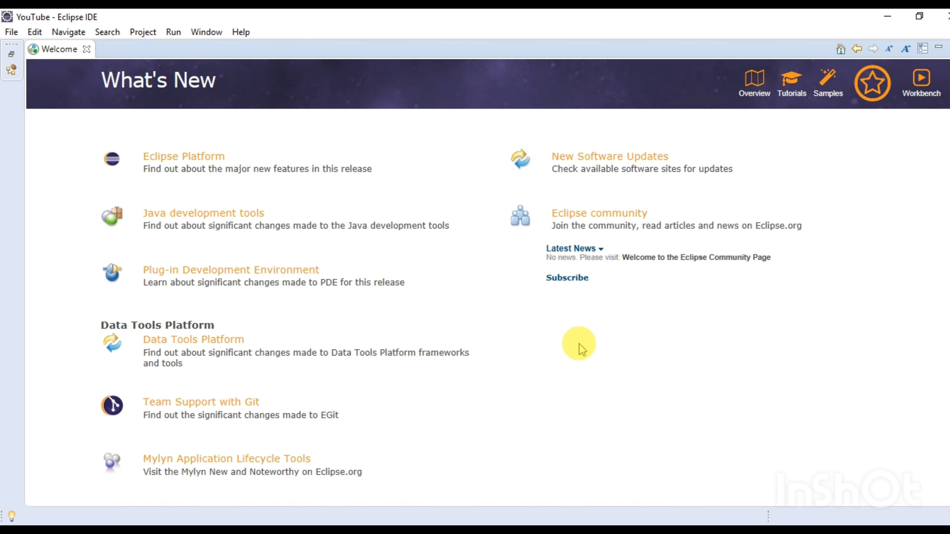
- Go to the Eclipse workbench and start a new Maven project as a simple project that skips archetype selection
left_click(919, 104)
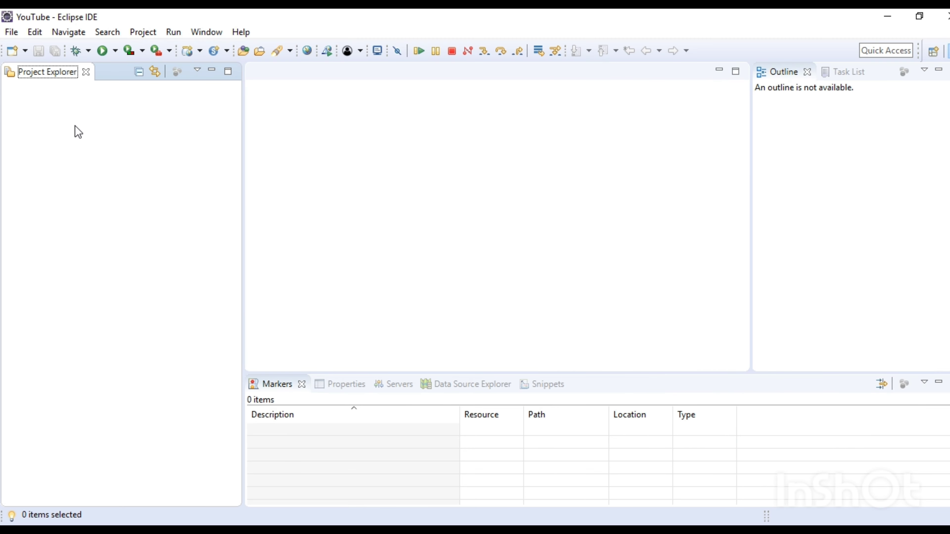
left_click(7, 33)
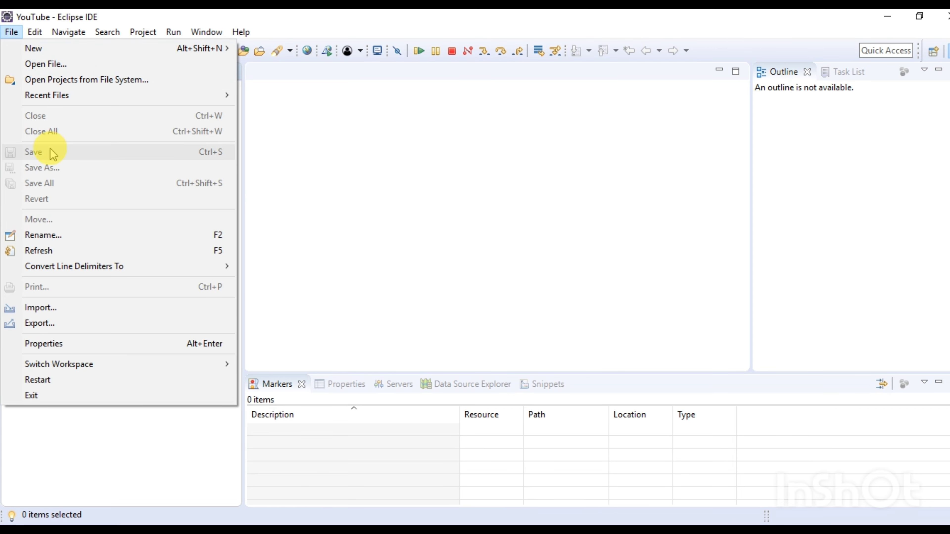
mouse_move(60, 48)
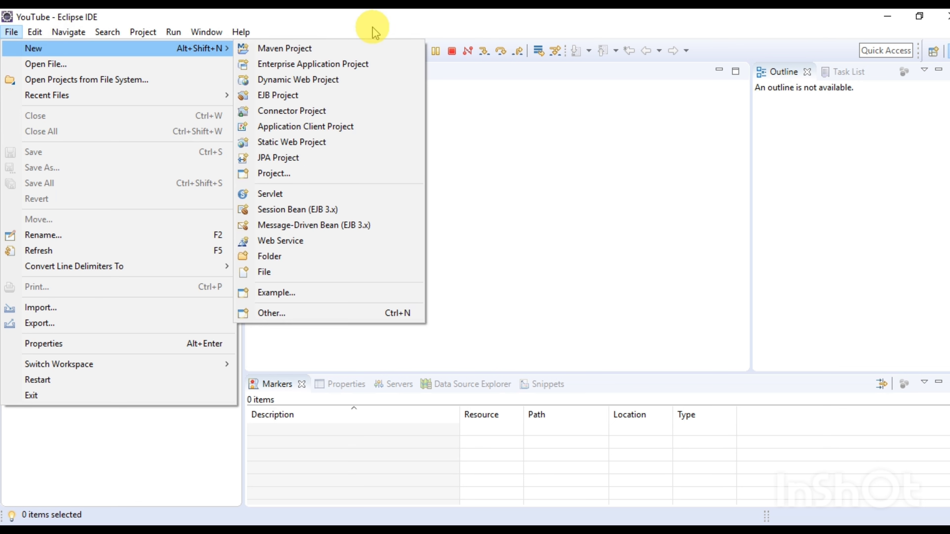
left_click(350, 55)
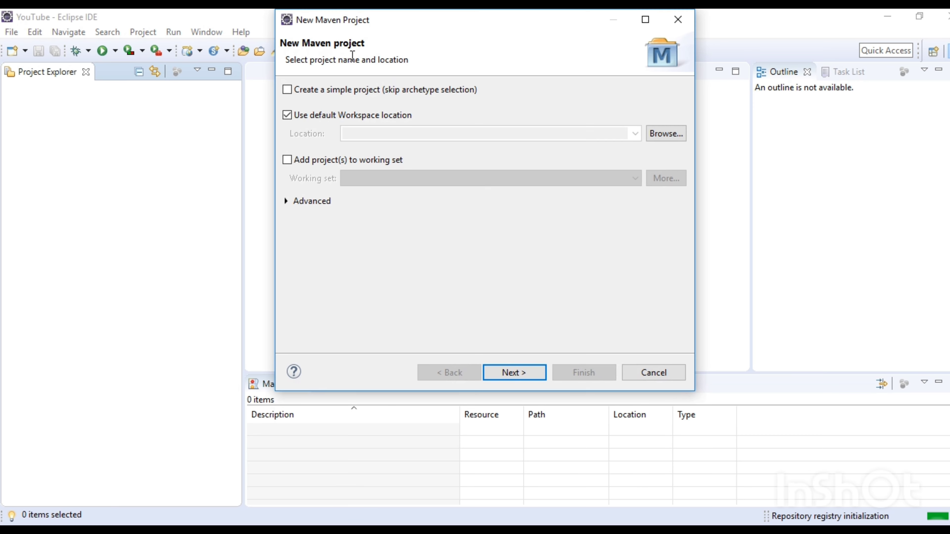
left_click(288, 92)
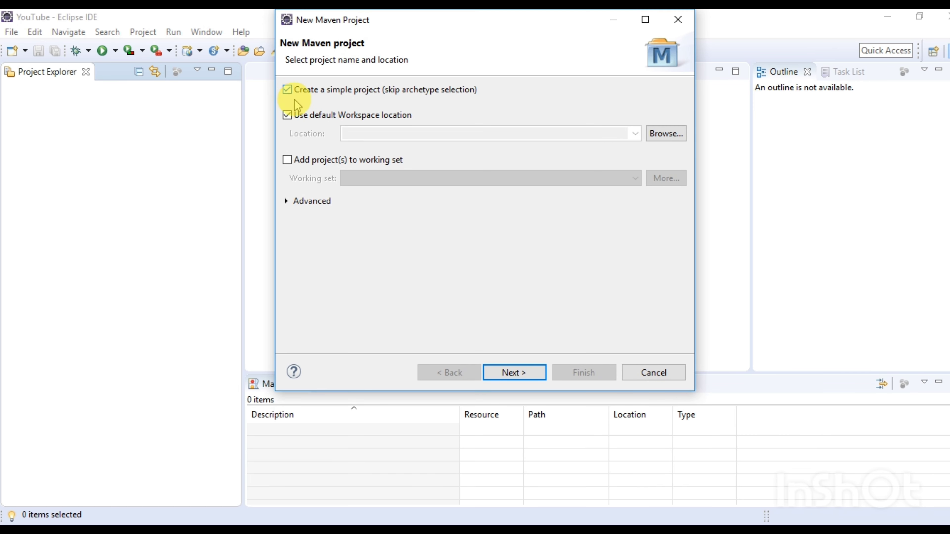
left_click(539, 372)
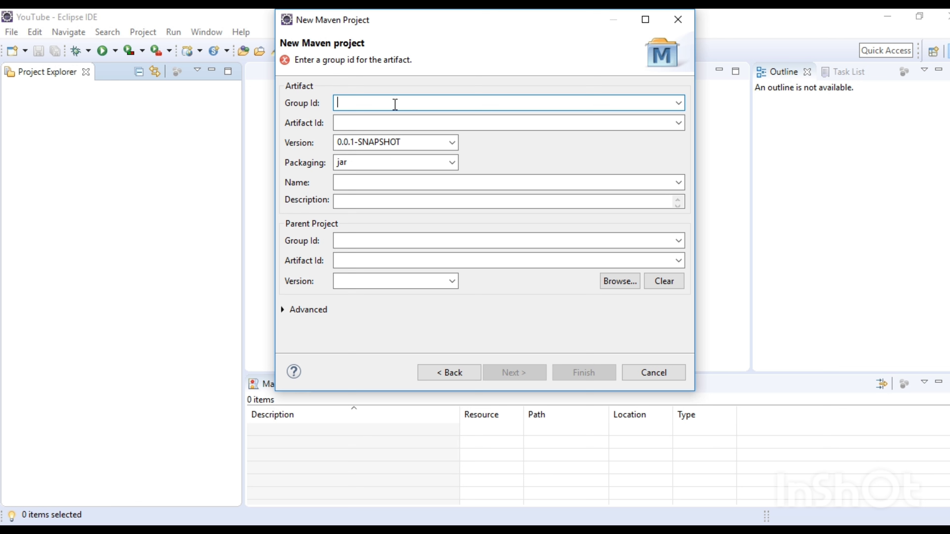
- Set the new Maven project's group ID to com.mytechtn
type("com.")
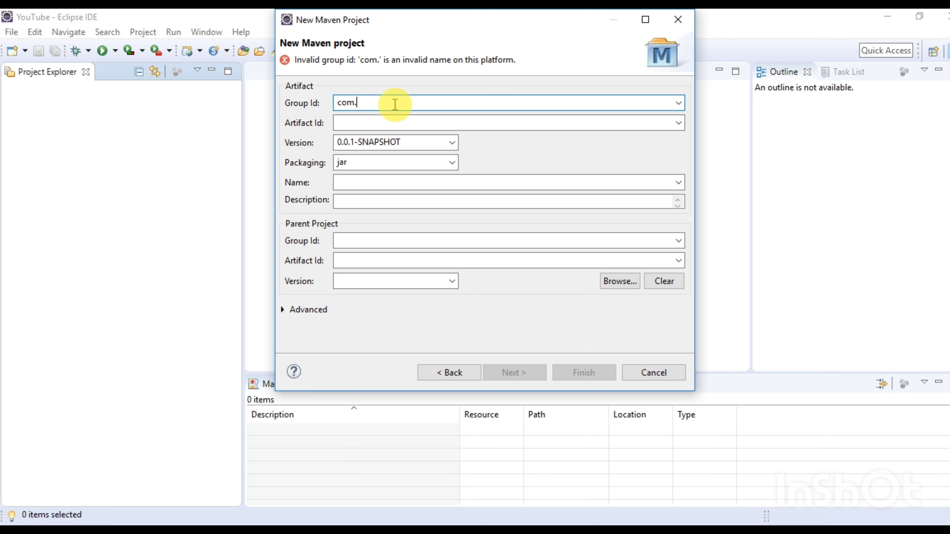
type("My")
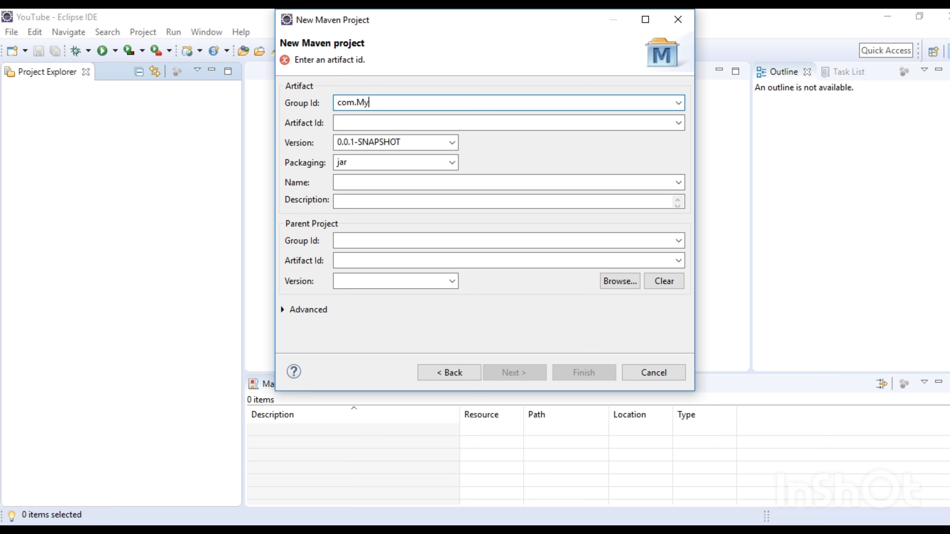
type("ec")
key("BackSpace")
key("BackSpace")
key("BackSpace")
key("BackSpace")
key("BackSpace")
type("mytechtn")
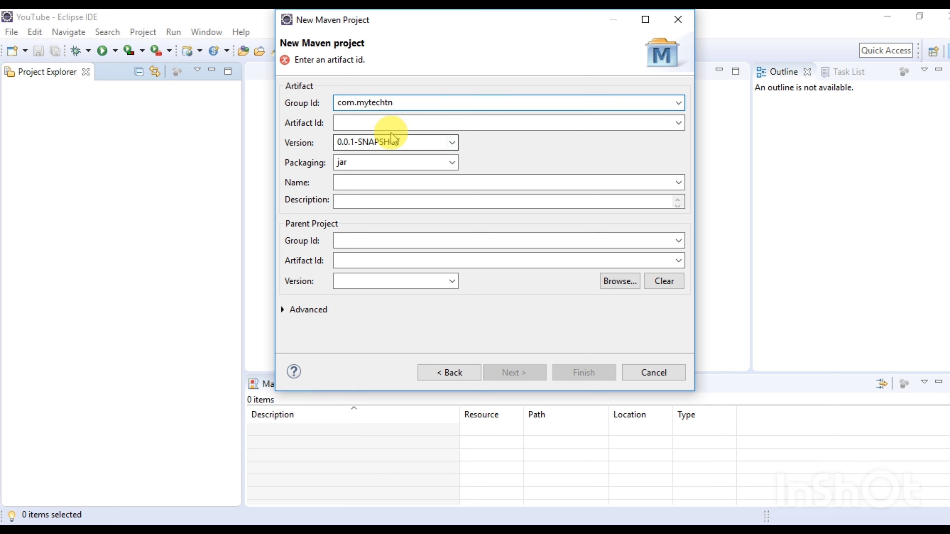
- Set the artifact ID to selenium.web.automation and create the project with the default version and jar packaging
left_click(386, 123)
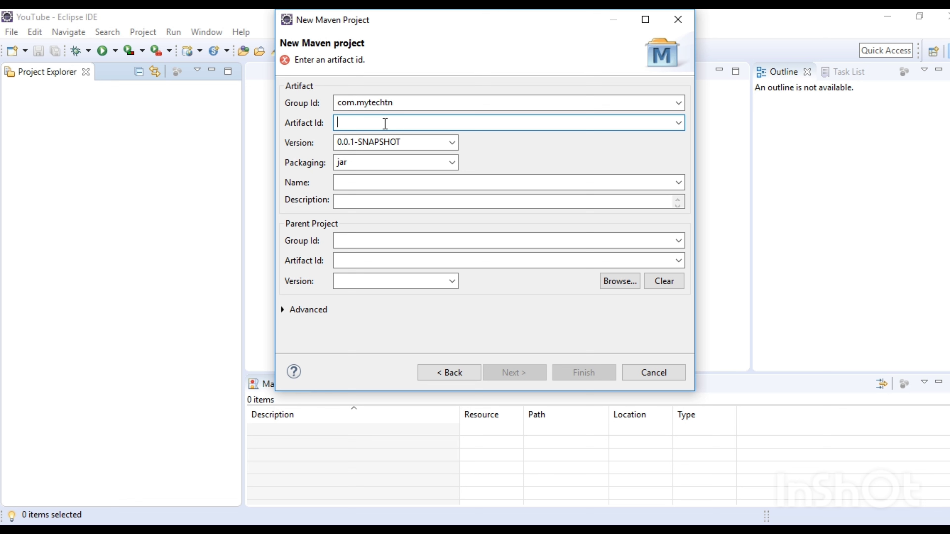
type("selenium.web")
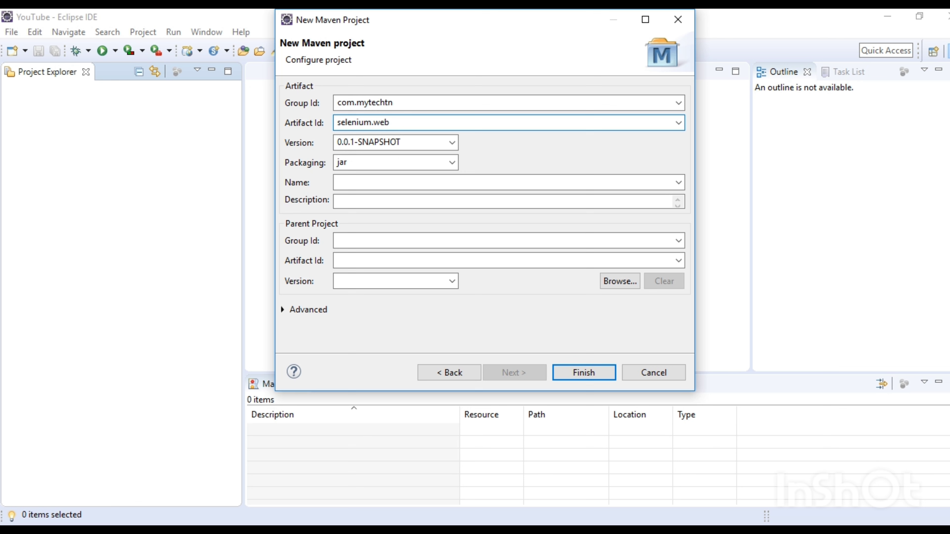
type(".automati")
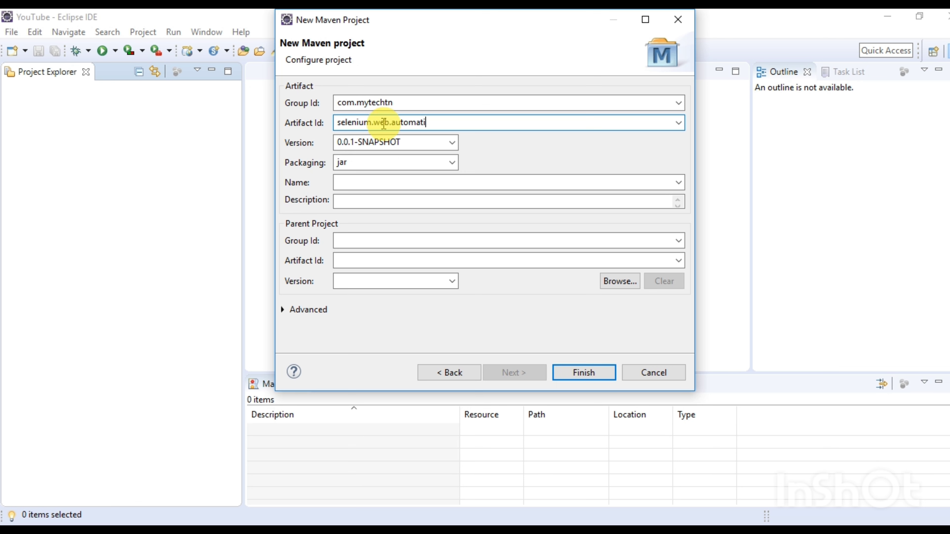
type("on")
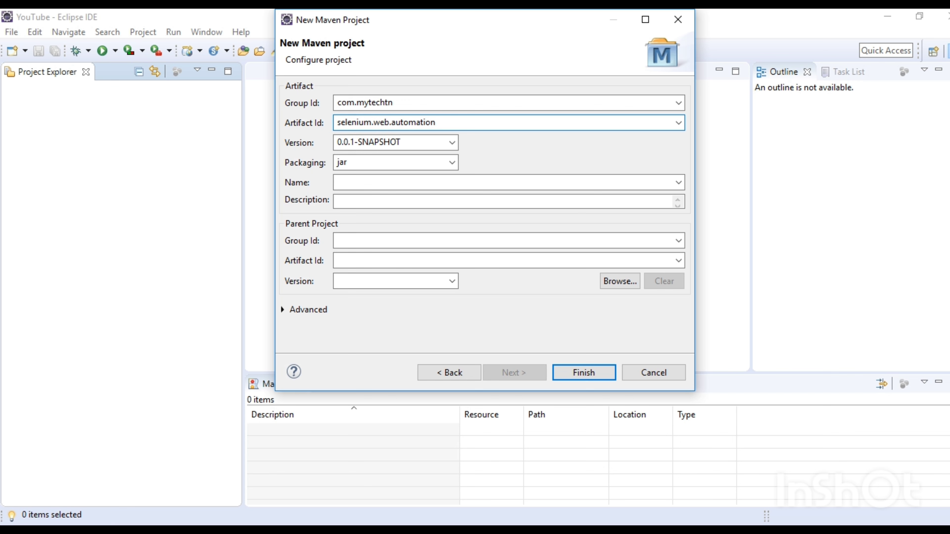
double_click(381, 140)
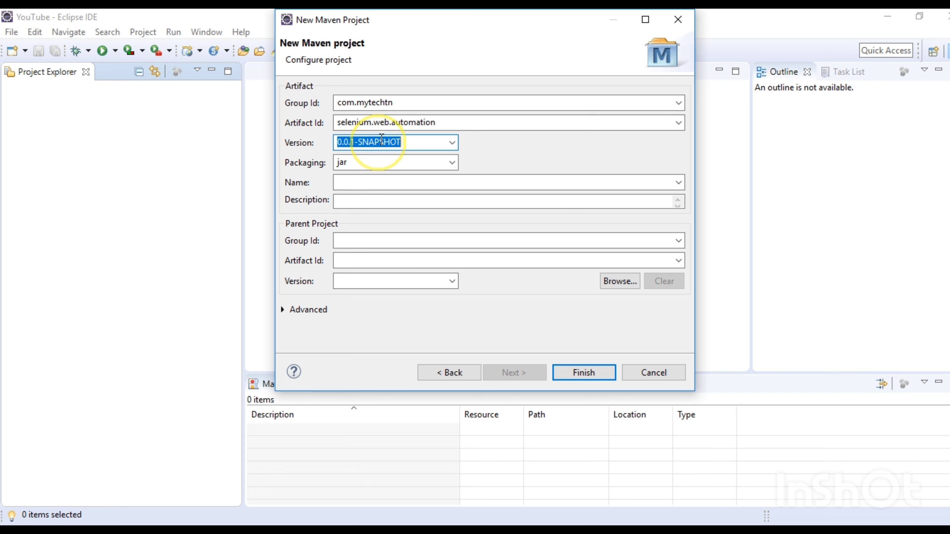
double_click(351, 161)
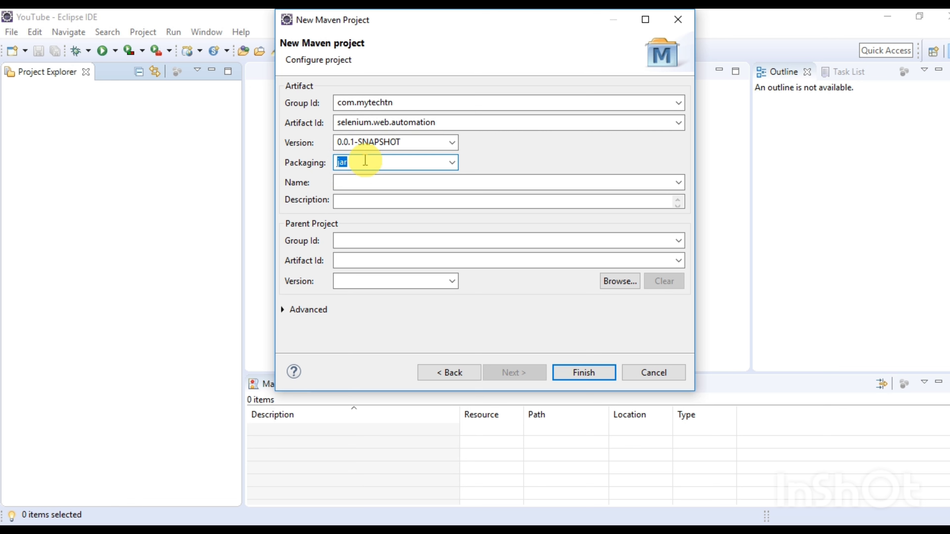
left_click(573, 373)
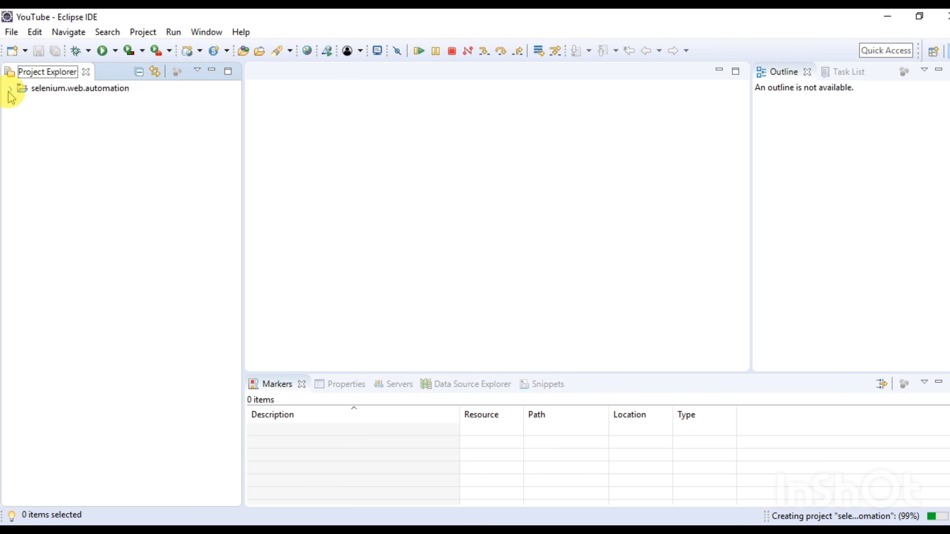
- Expand the selenium.web.automation project and open its pom.xml file in the editor
left_click(10, 93)
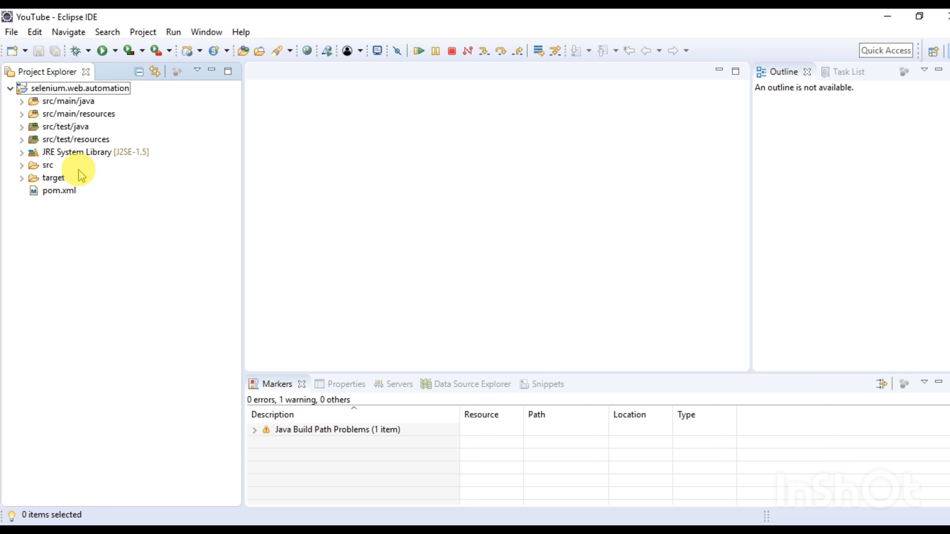
left_click(54, 192)
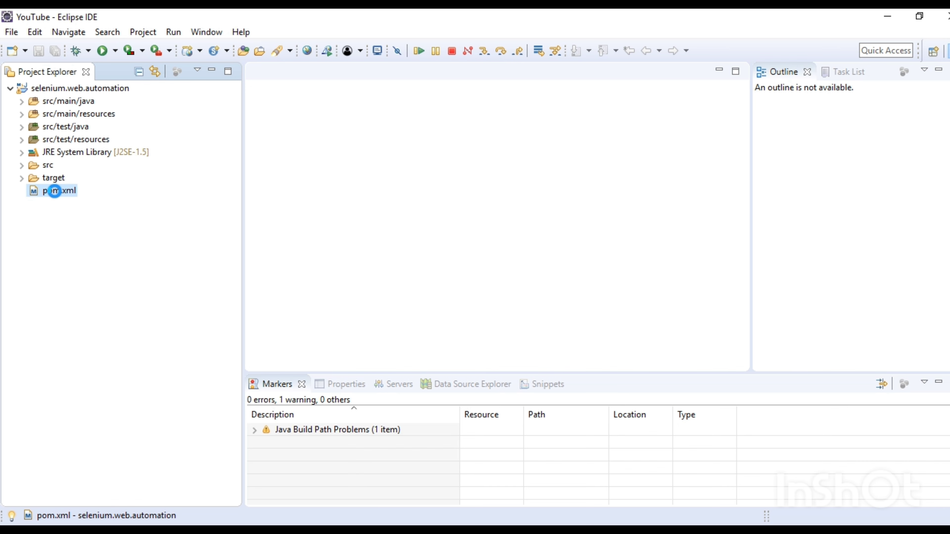
double_click(55, 192)
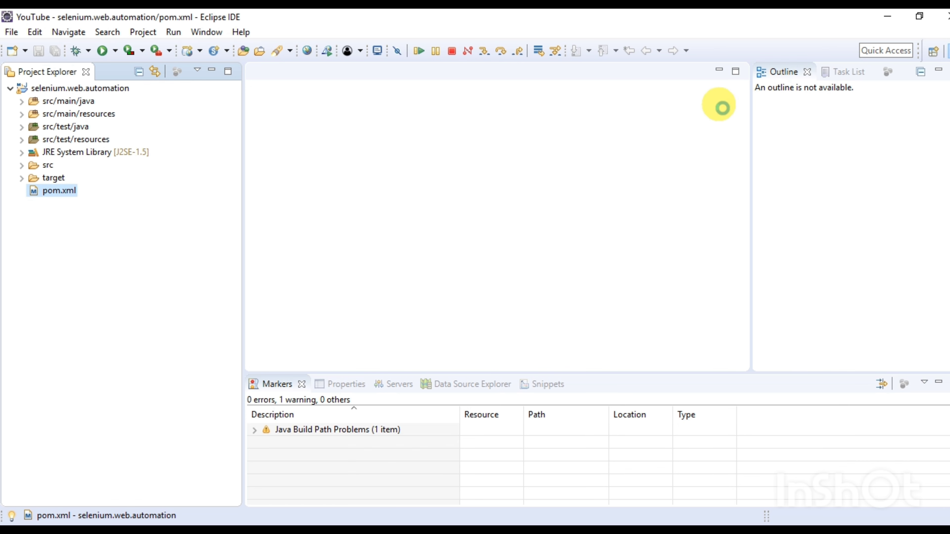
- Close the Outline and Task List views and enlarge the pom.xml editor text by two levels
left_click(808, 73)
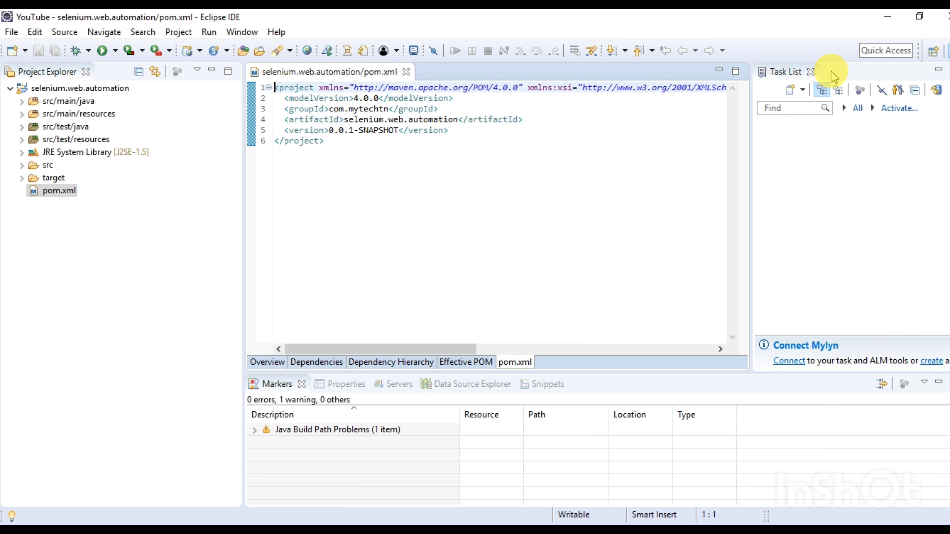
left_click(811, 73)
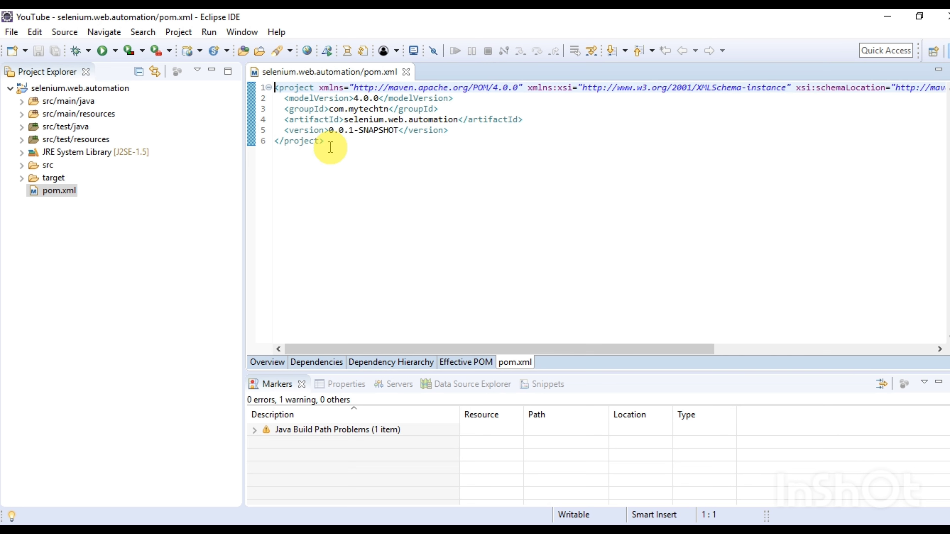
left_click(387, 158)
key("ctrl+equal")
key("ctrl+equal")
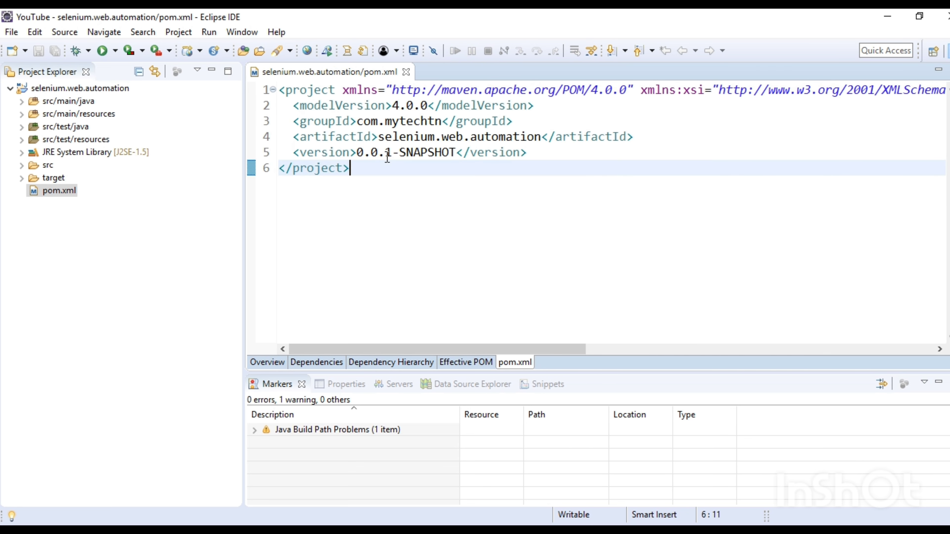
- Minimize the Markers view group and insert three blank lines after the version element in pom.xml
left_click(940, 383)
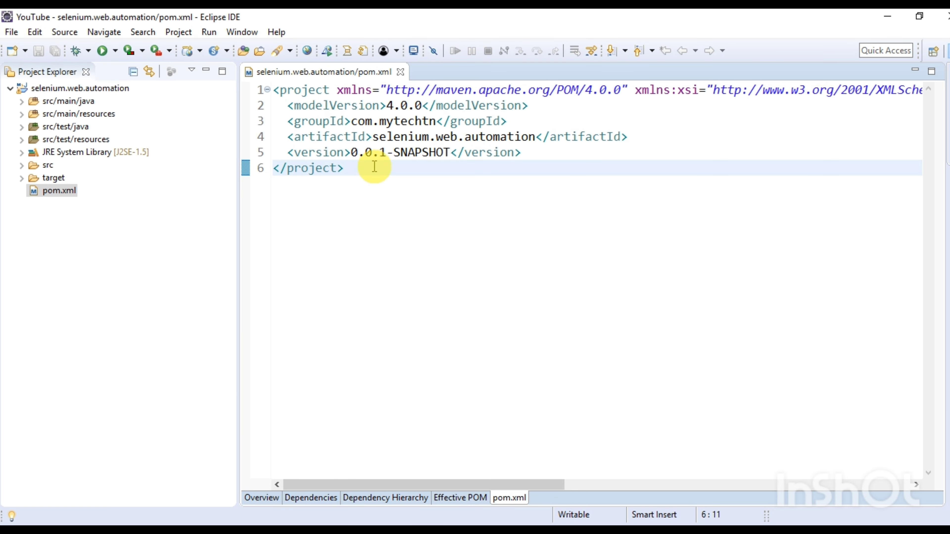
left_click(531, 155)
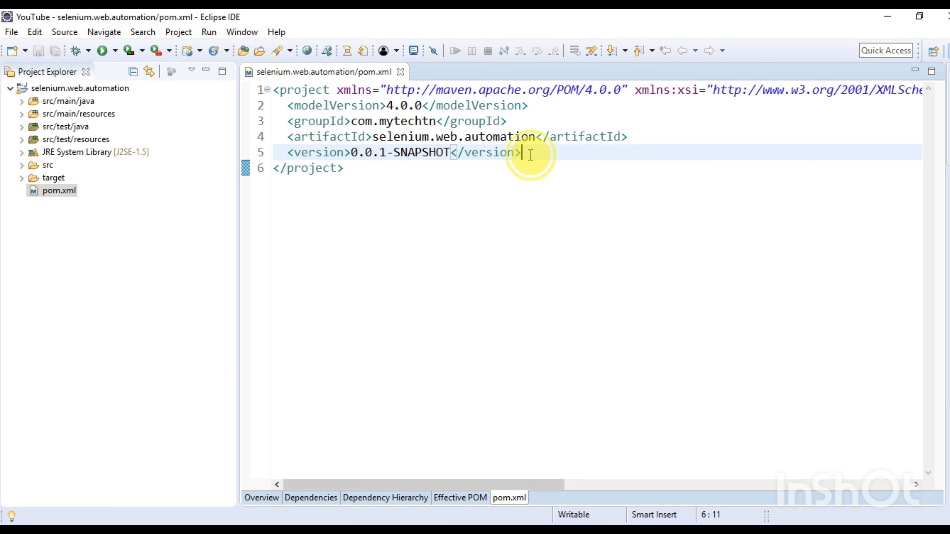
key("Return")
key("Return")
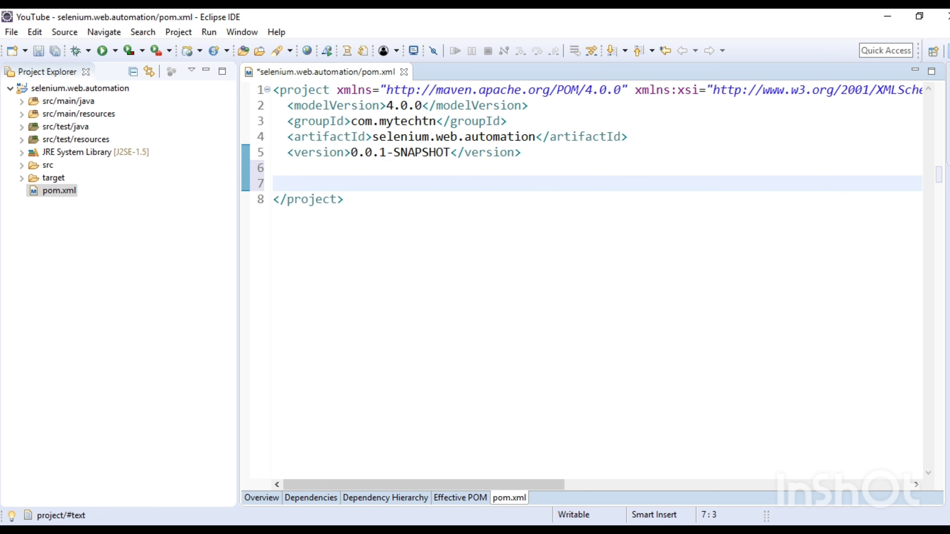
key("Up")
key("Return")
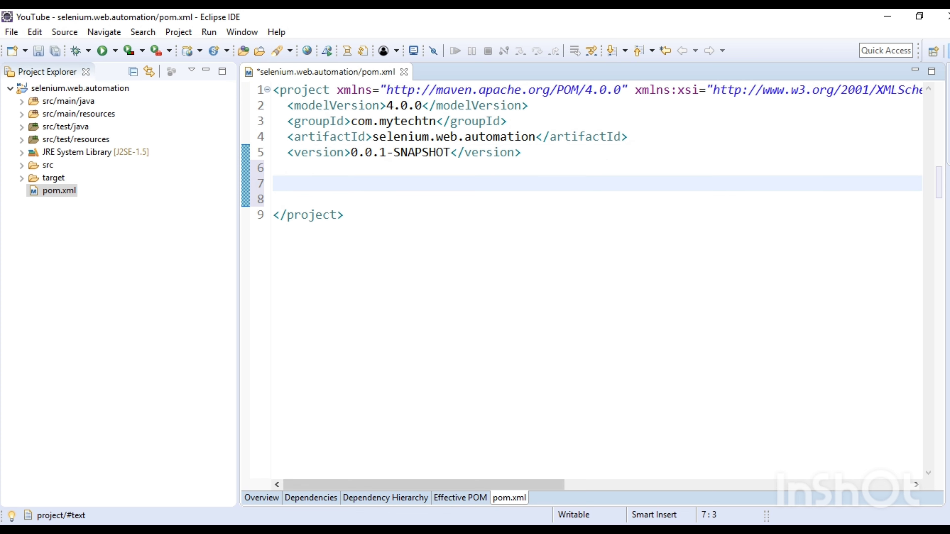
- Write the placeholder text "//your dependencies" on the middle blank line above the closing project tag
type("//your d")
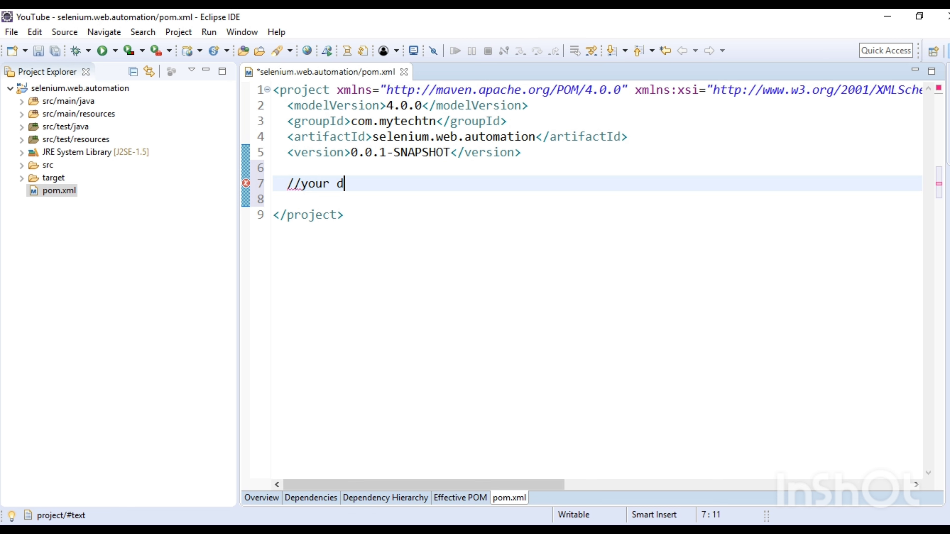
type("ependency")
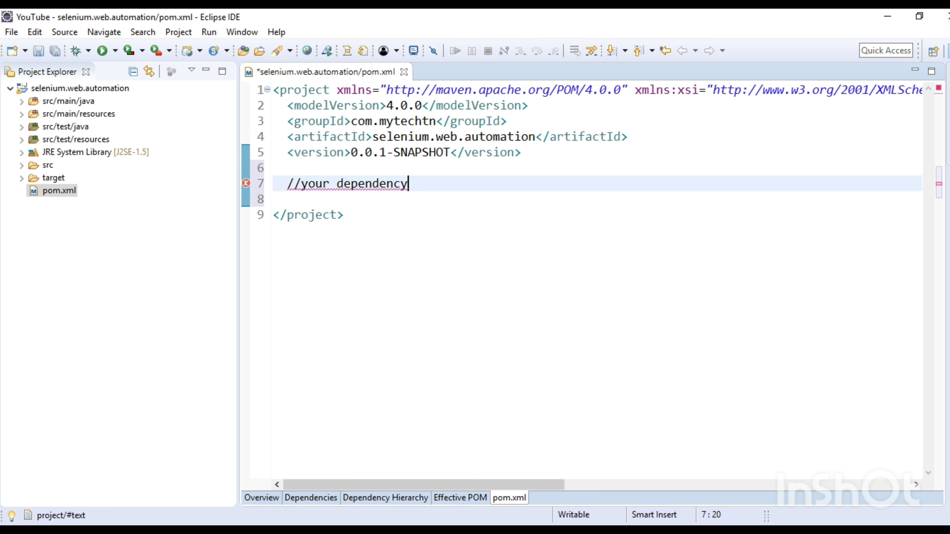
key("BackSpace")
type("ies")
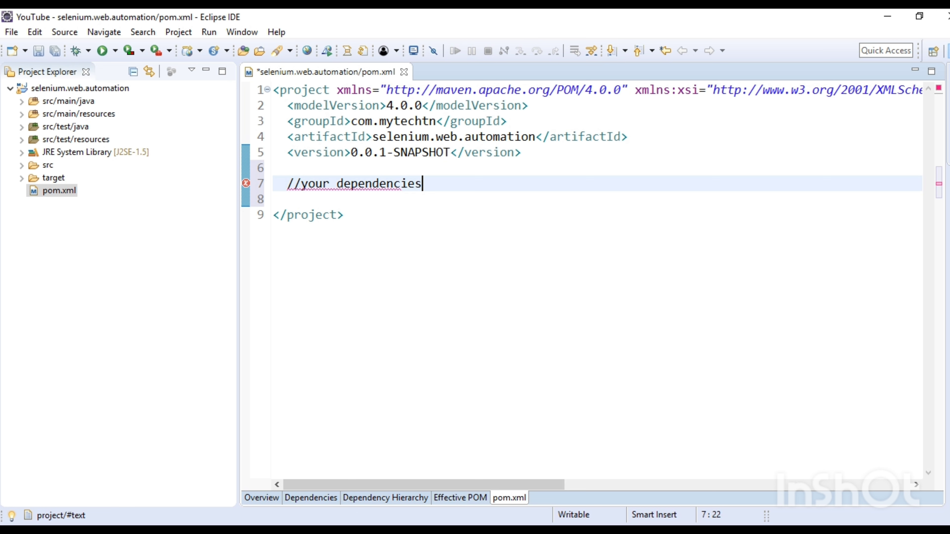